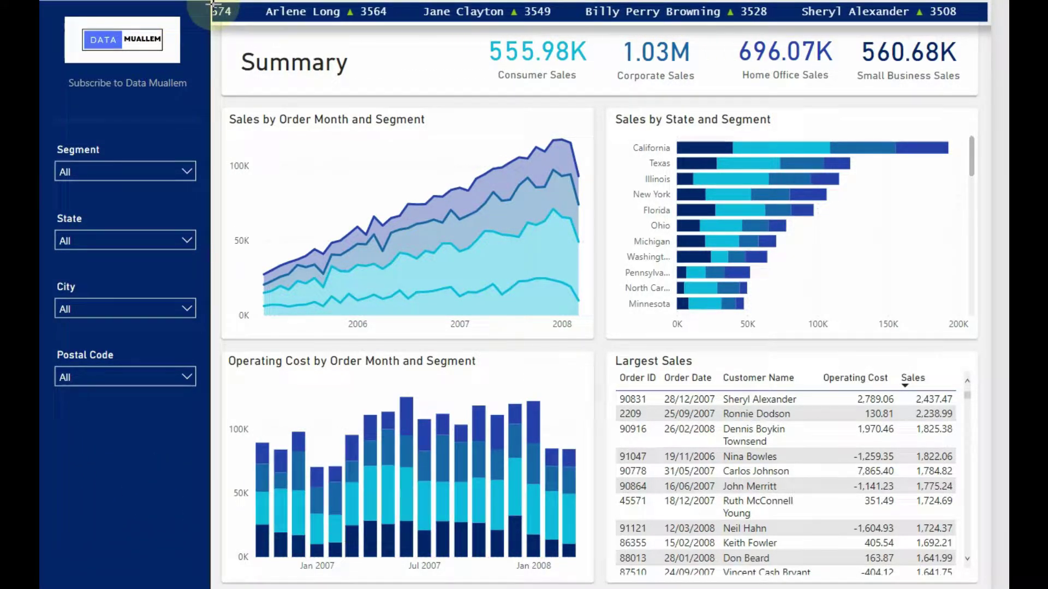
Step: Check which fields feed the existing ticker on the Report page, then deselect it
drag(212, 4, 992, 29)
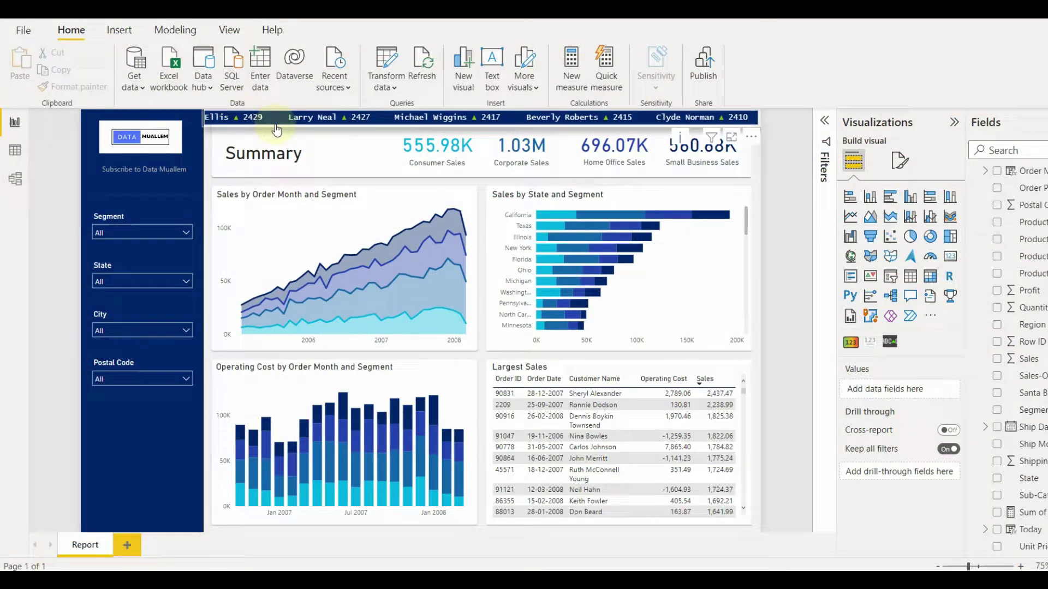
click(277, 127)
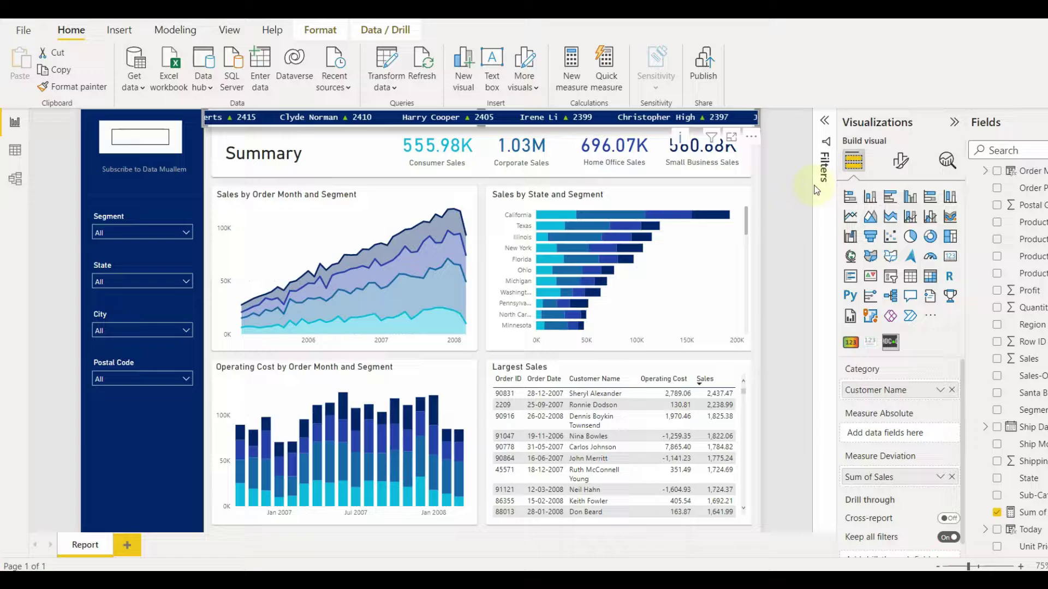
click(791, 202)
Step: Add a blank page, then search AppSource for 'scrolle' and add the Scroller visual
click(127, 545)
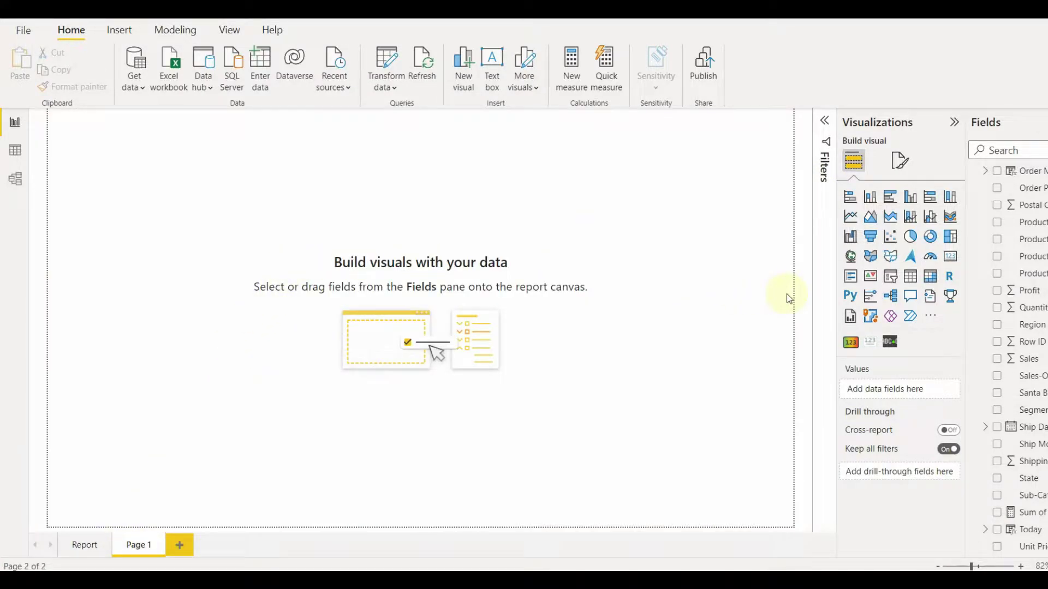
click(931, 317)
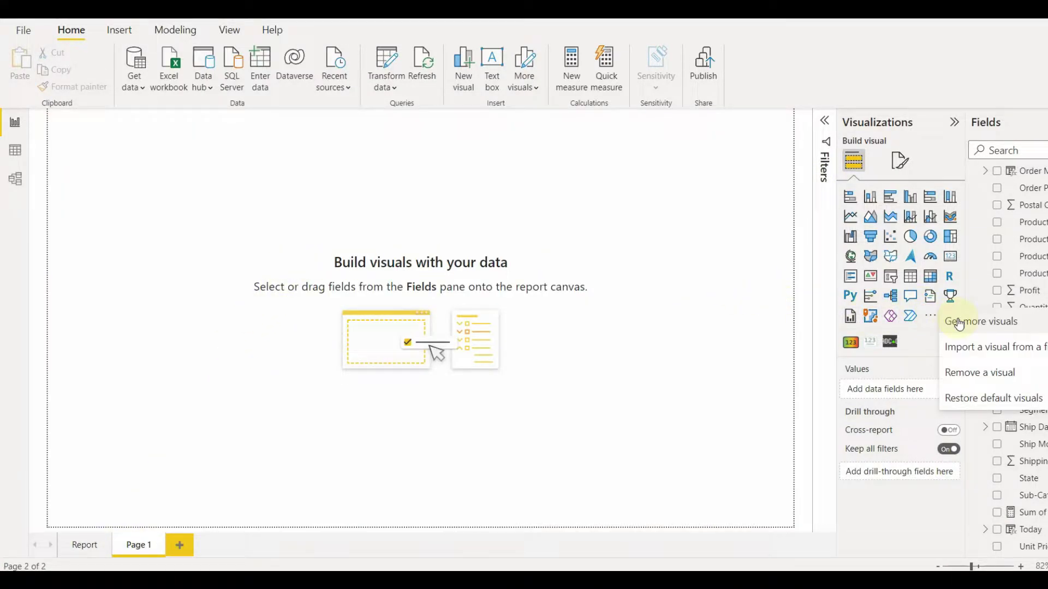
click(982, 323)
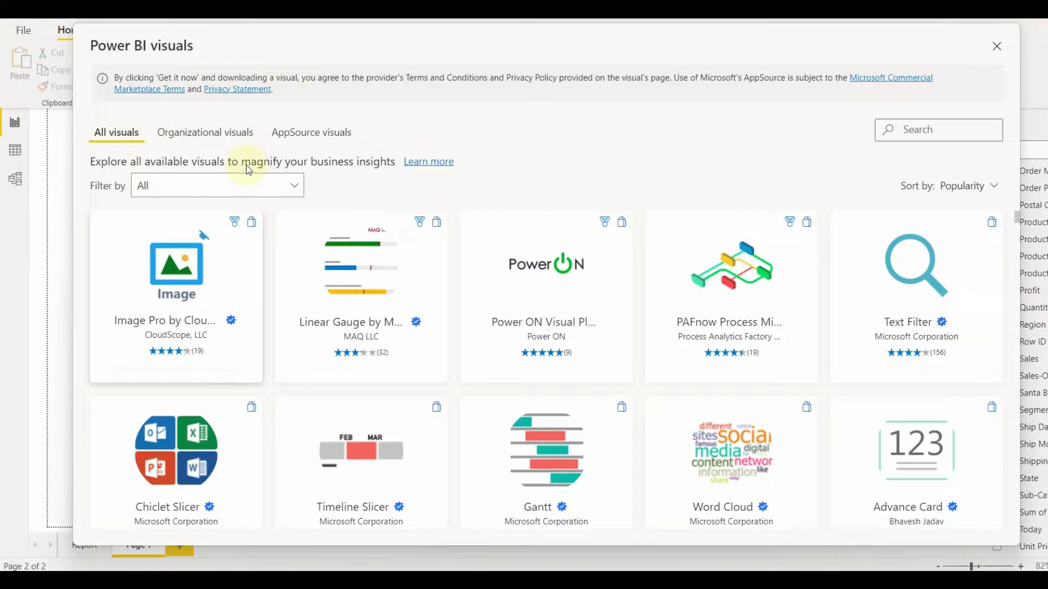
click(958, 129)
text(scroller)
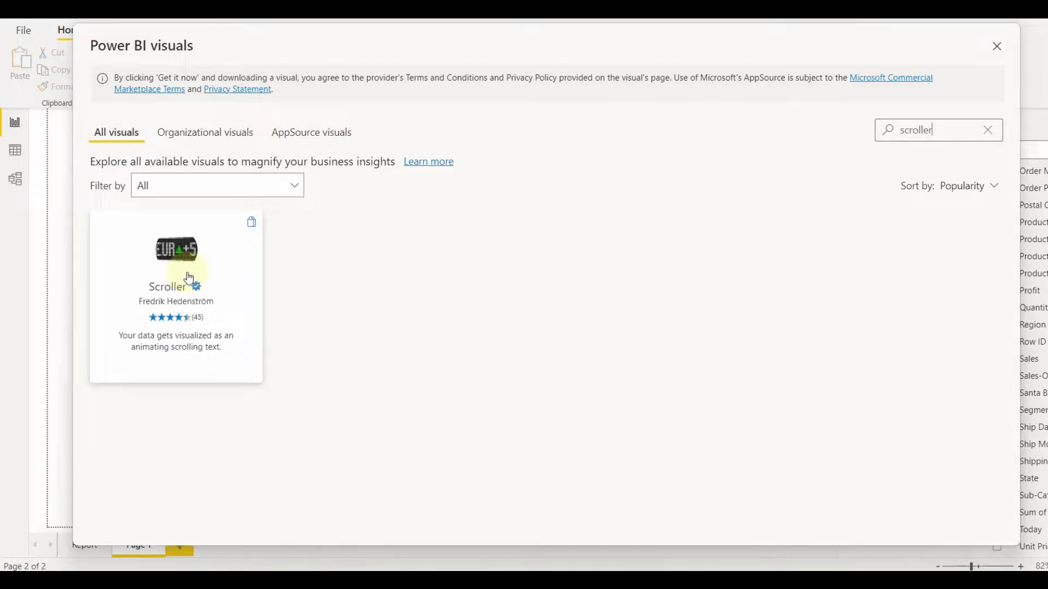
click(174, 326)
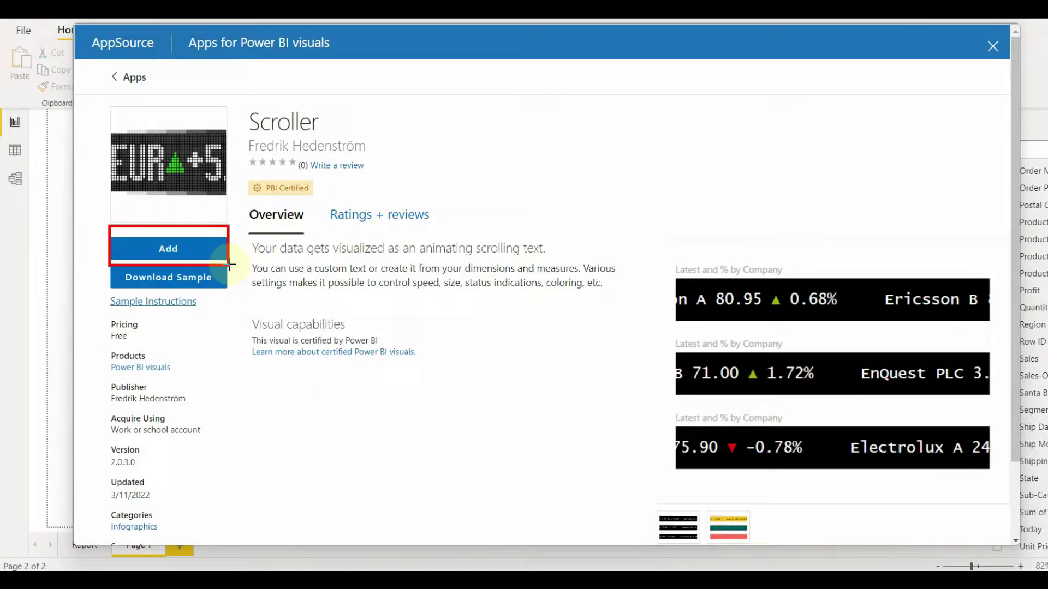
click(181, 256)
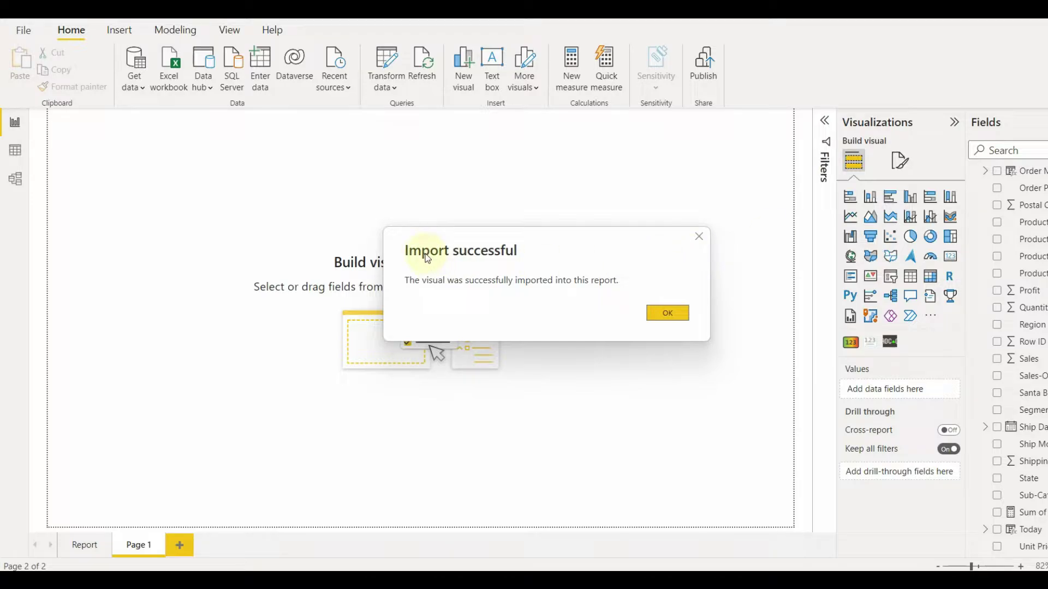
Step: Dismiss the import confirmation and pin Scroller to the visualizations pane
click(660, 313)
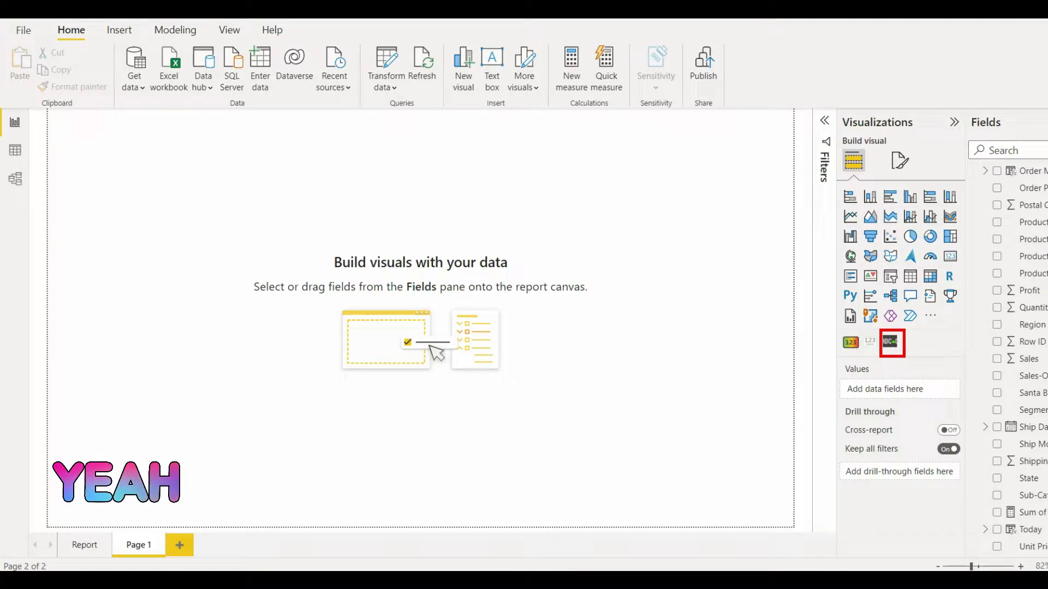
right_click(896, 347)
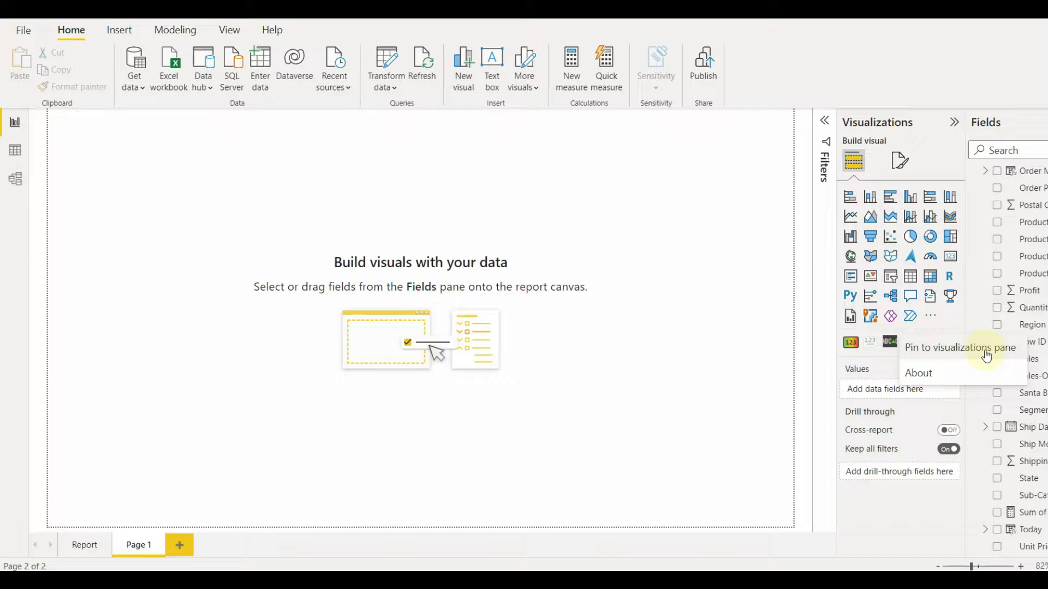
click(949, 352)
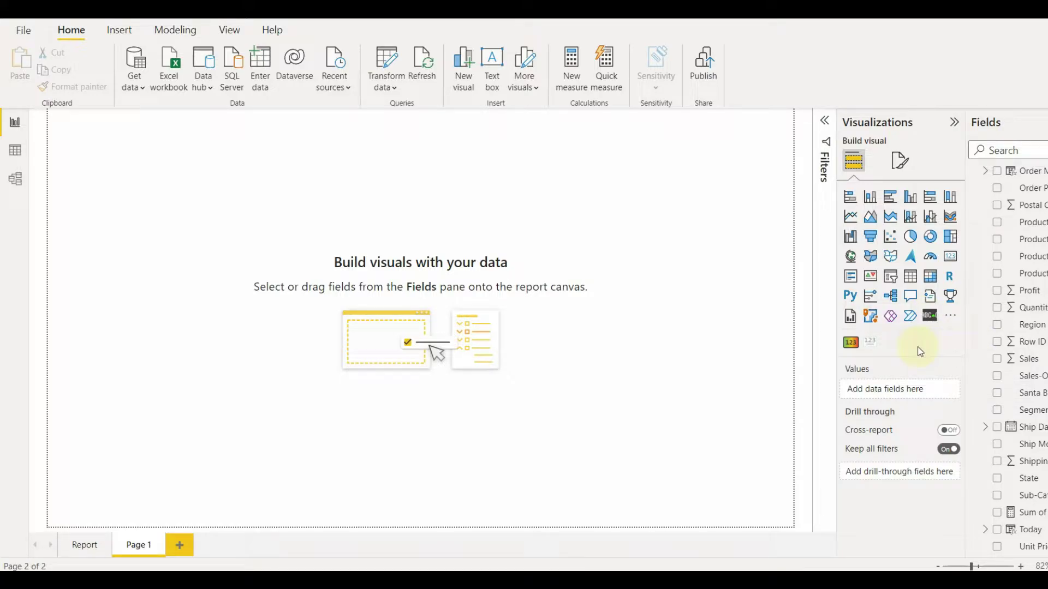
Step: Insert an empty Scroller visual on Page 1, moved off the corner and stretched into a wide banner
click(929, 316)
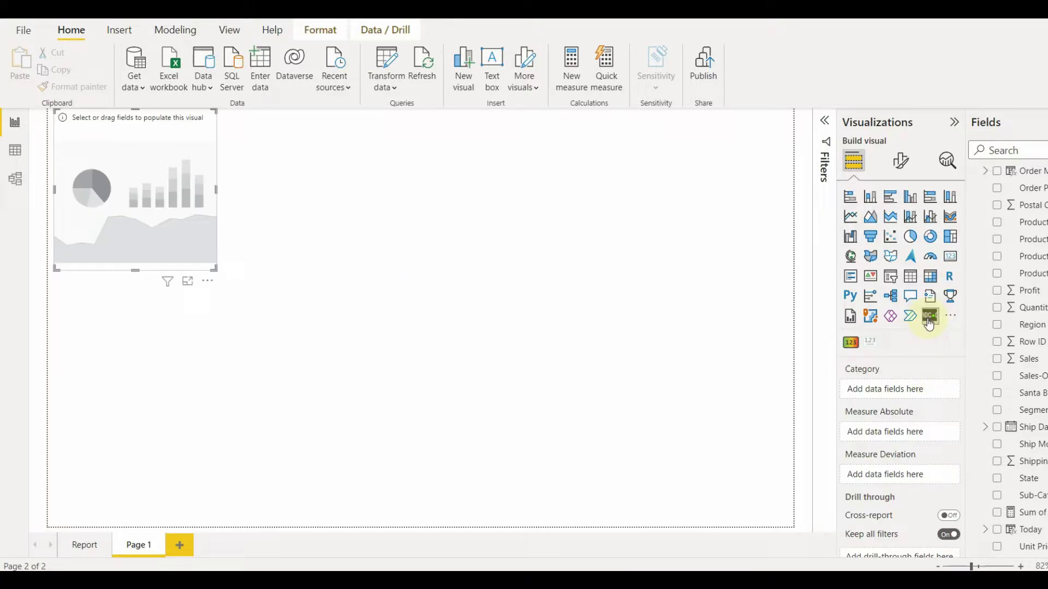
drag(118, 195, 159, 266)
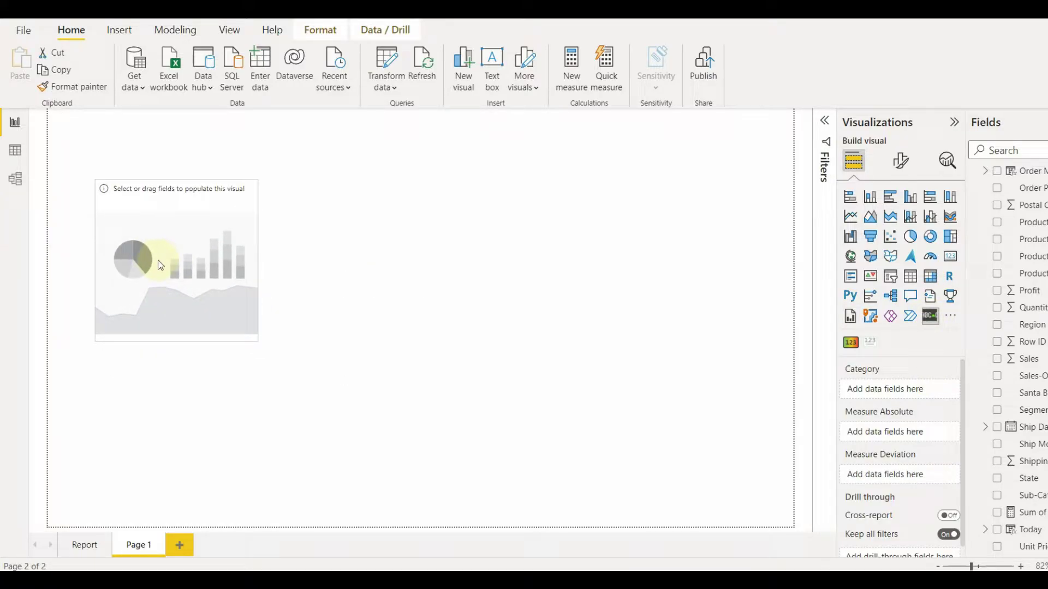
drag(253, 341, 758, 292)
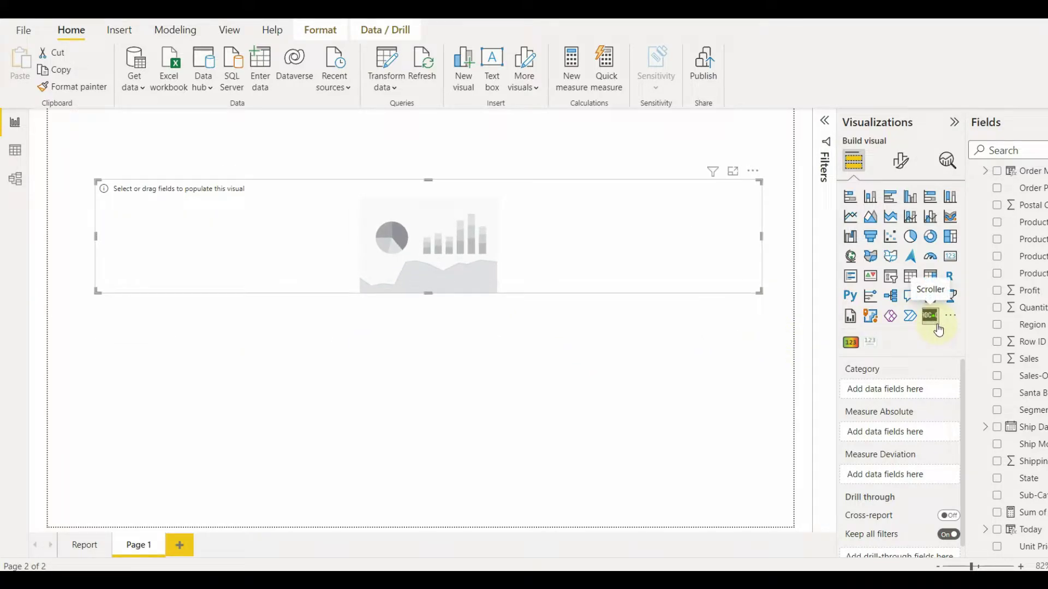
scroll(1021, 436, down, 1)
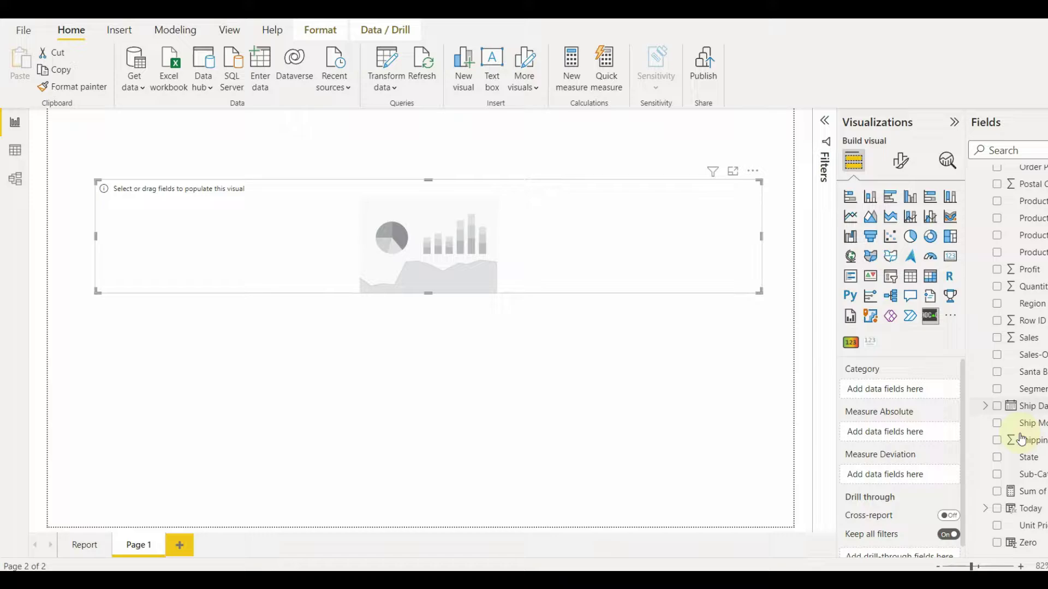
scroll(1021, 440, up, 2)
scroll(1021, 440, up, 5)
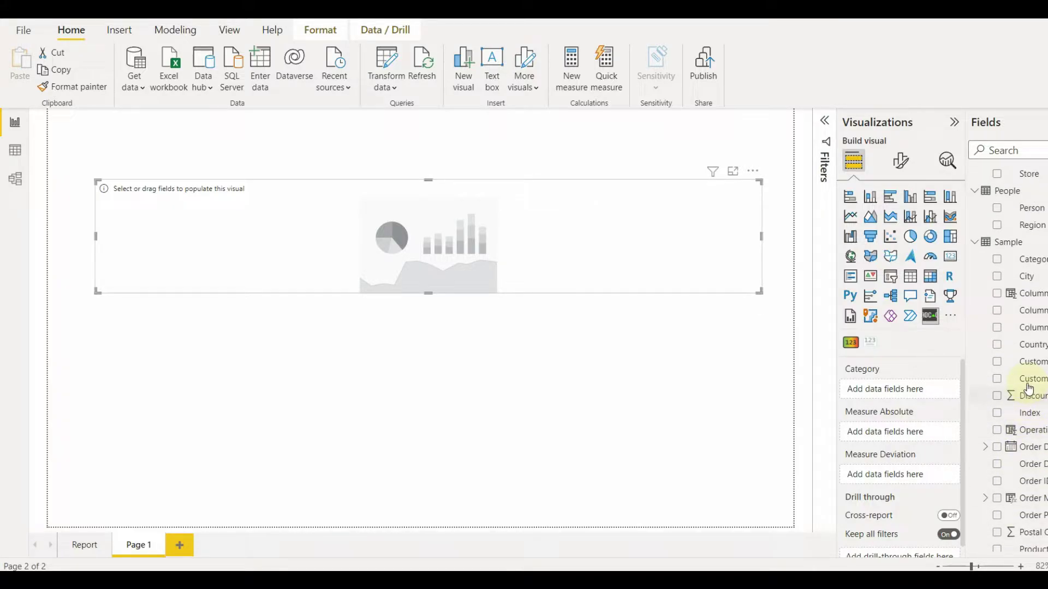
Step: Use Customer Name as the ticker's category and Profit as its Measure Deviation
drag(976, 376, 917, 393)
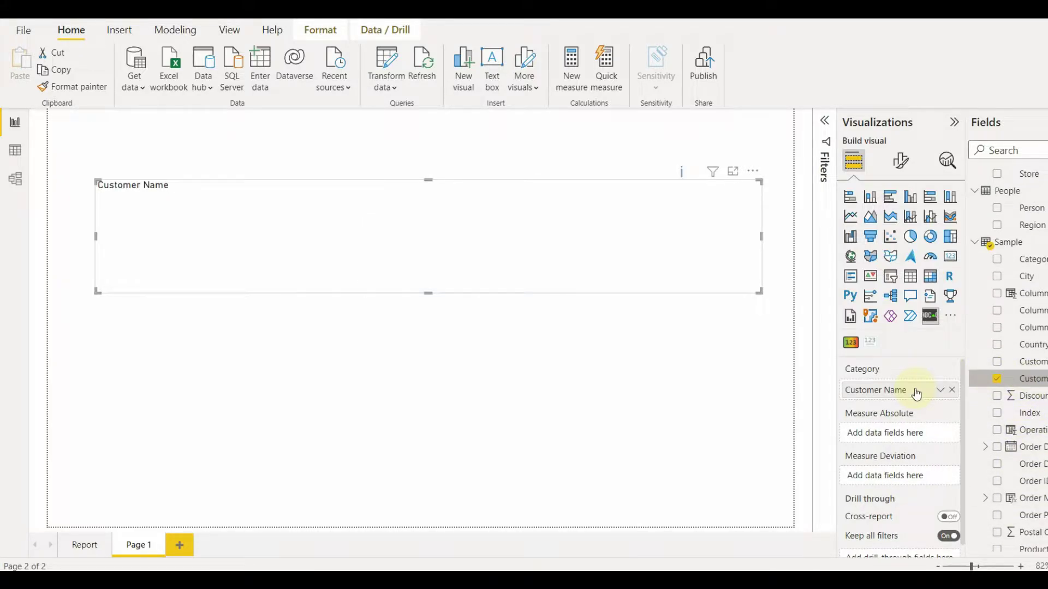
scroll(1029, 355, down, 5)
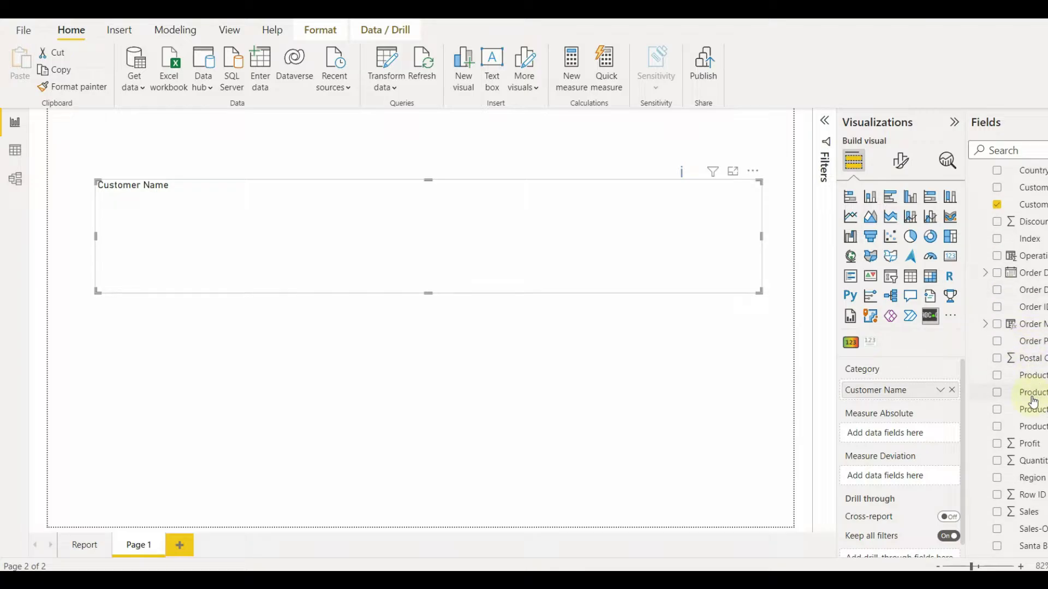
drag(1026, 385, 891, 475)
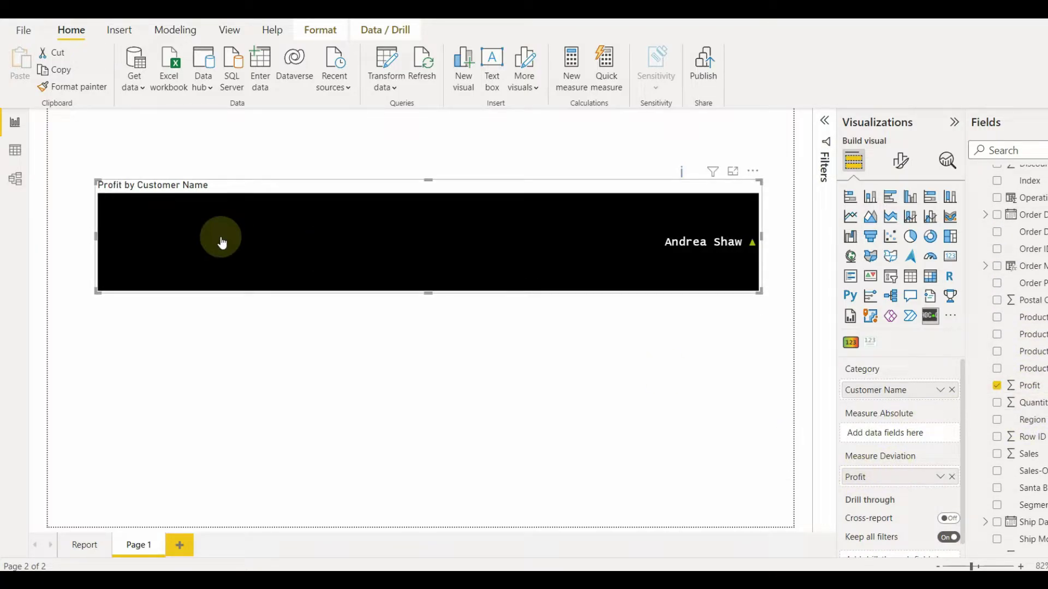
Step: Make the banner thinner and replace Profit with Sum of Sales in Measure Deviation
drag(425, 181, 423, 226)
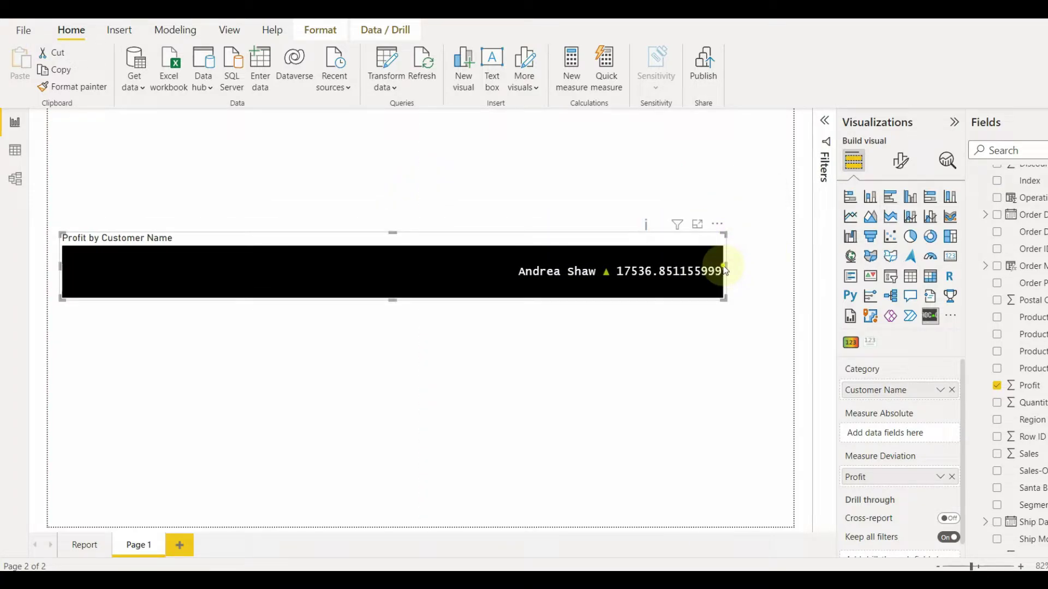
click(758, 364)
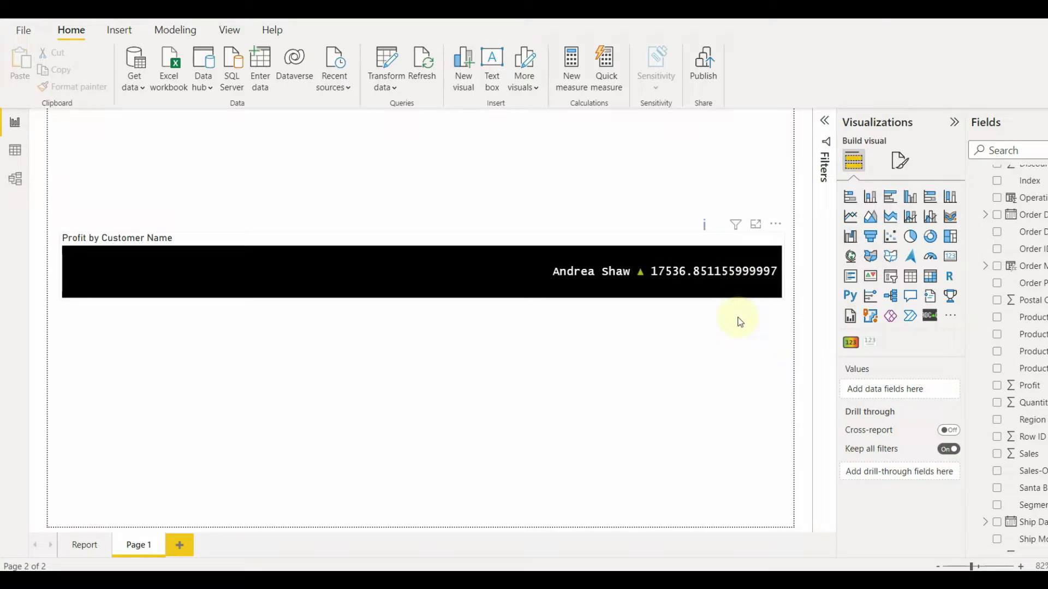
click(746, 298)
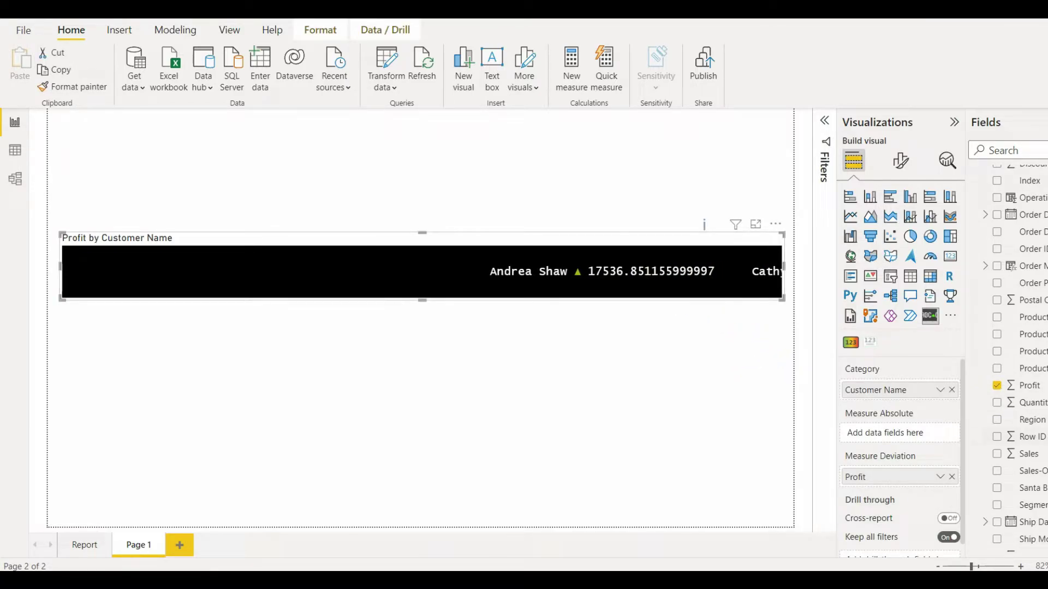
scroll(1020, 430, down, 3)
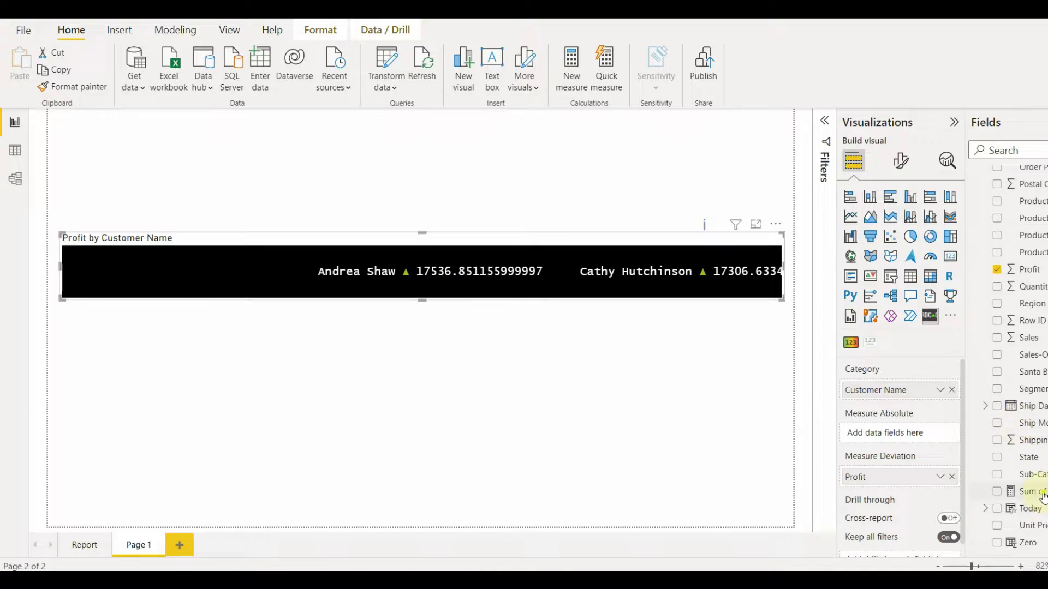
drag(1029, 491, 906, 480)
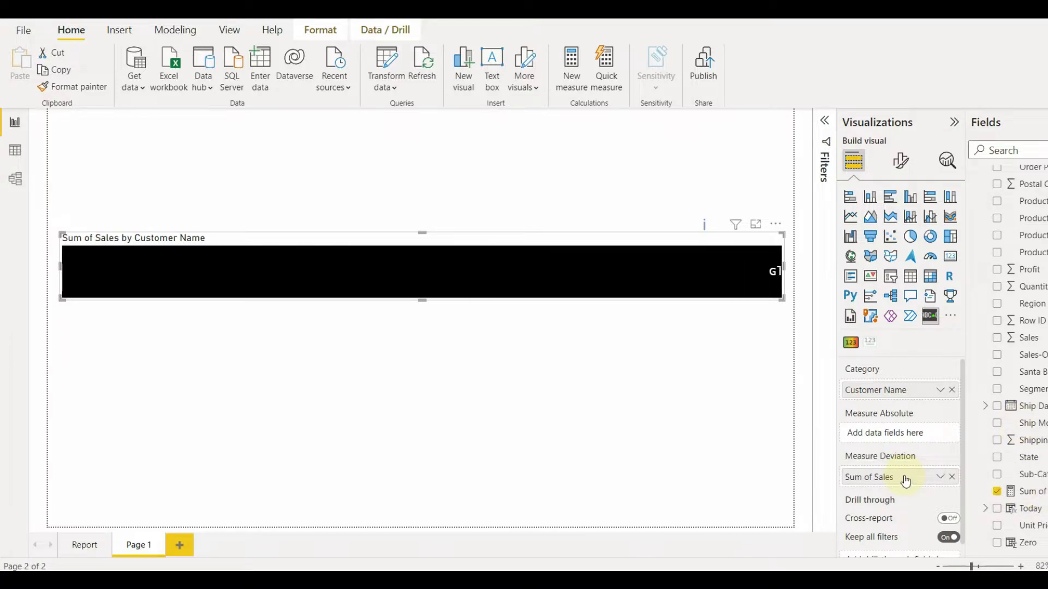
Step: Check the Sum of Sales measure's whole-number format, then reselect the ticker visual
click(1031, 491)
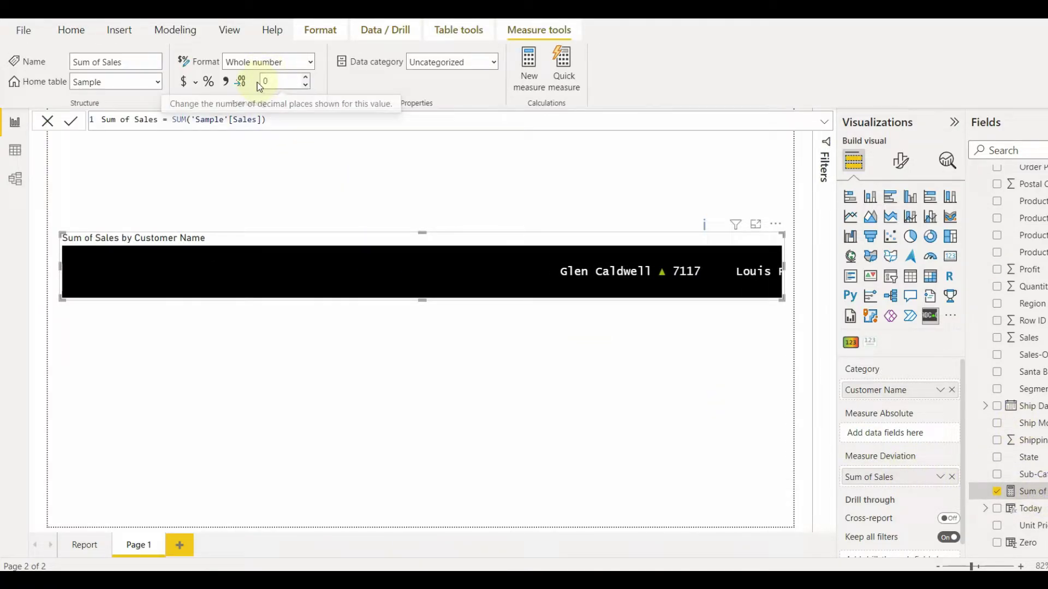
click(461, 363)
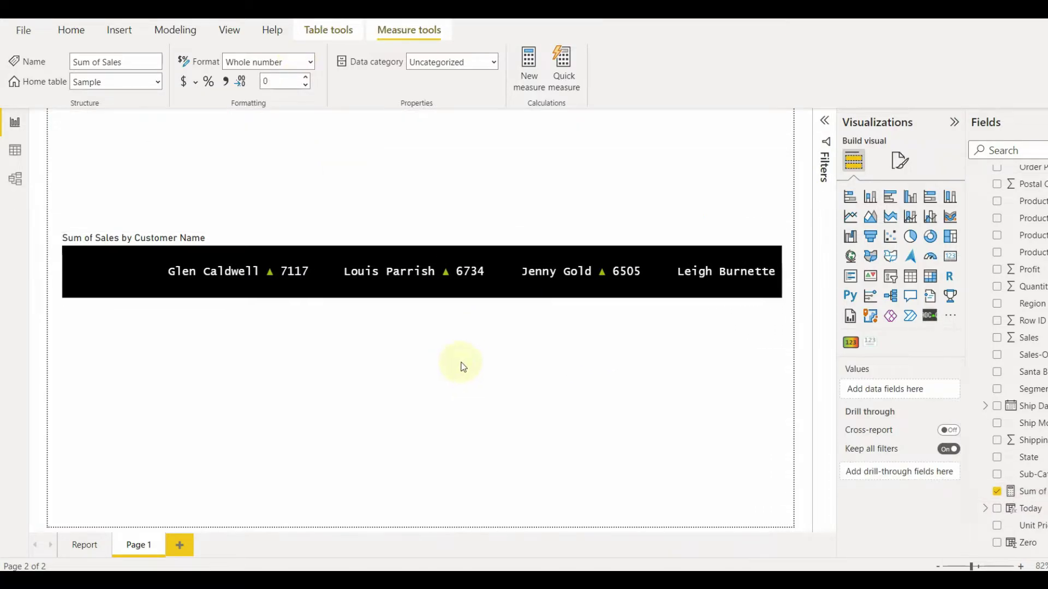
click(778, 295)
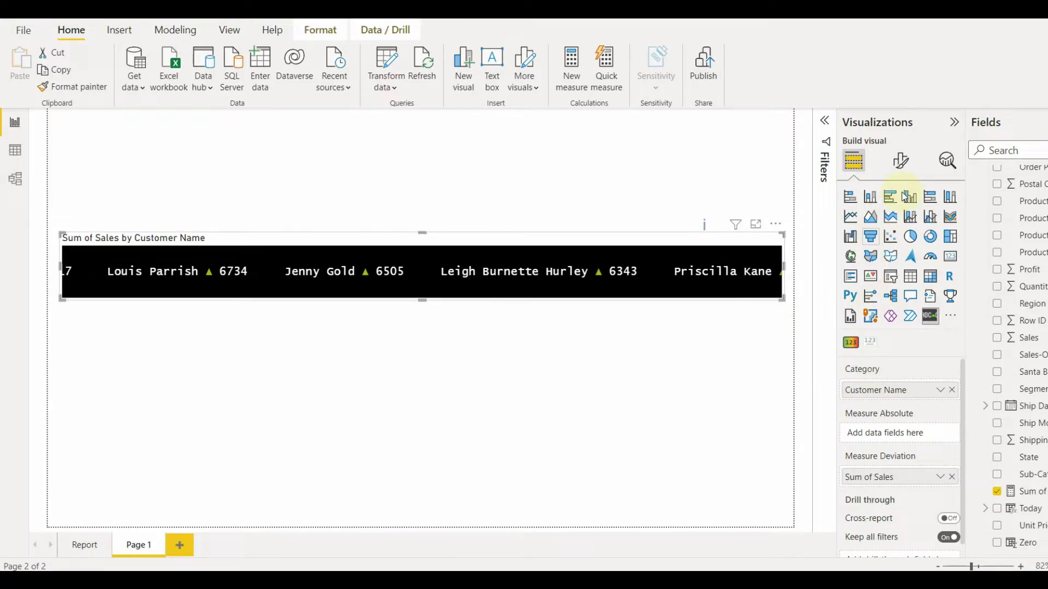
Step: Turn on the Scroller's auto-size font, resize the ticker thinner, and raise its scroll speed
click(909, 159)
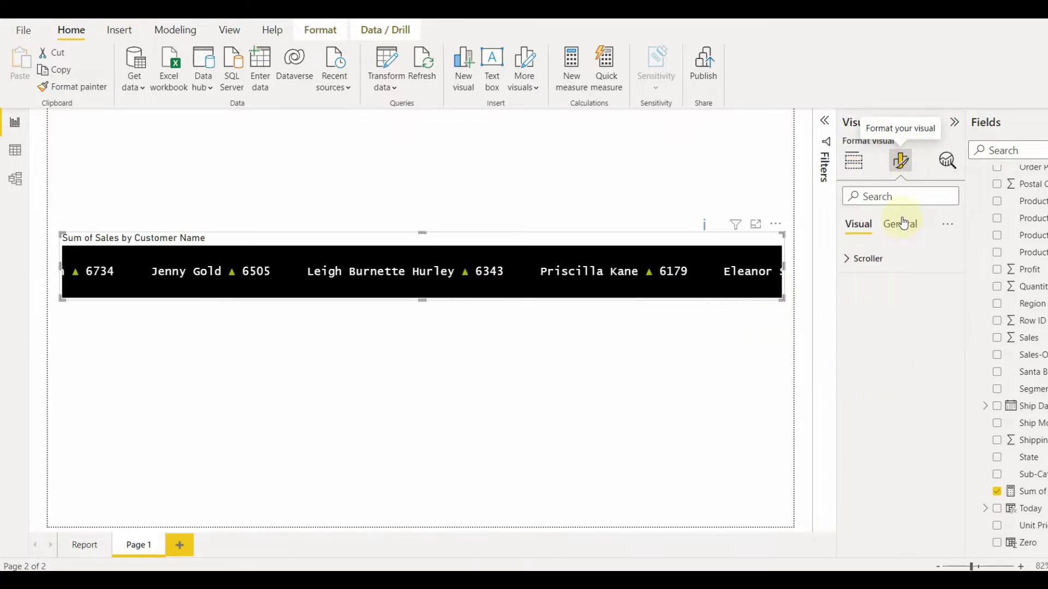
click(873, 259)
click(942, 305)
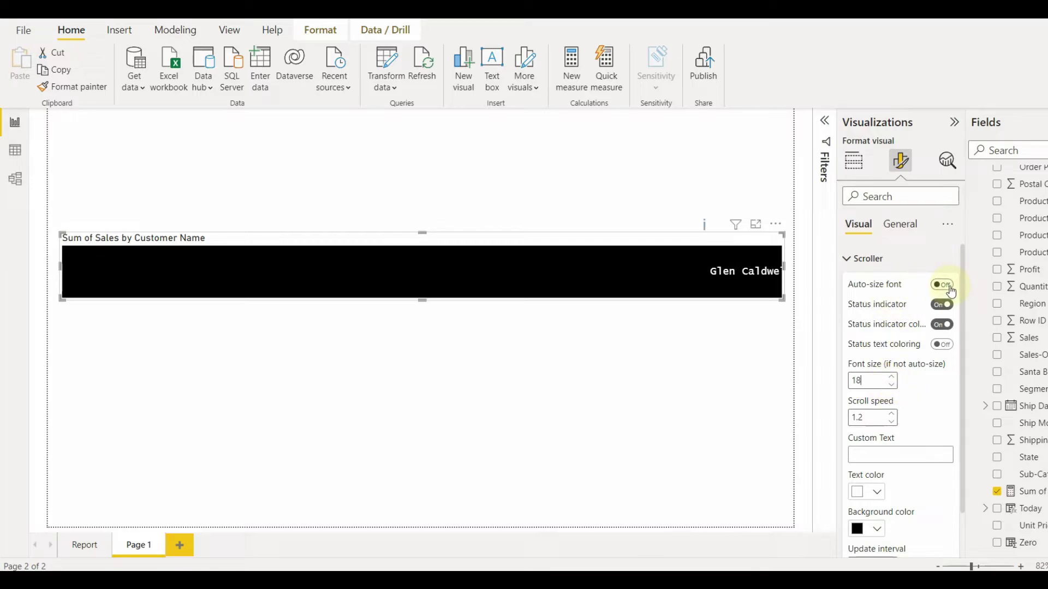
drag(426, 320, 468, 276)
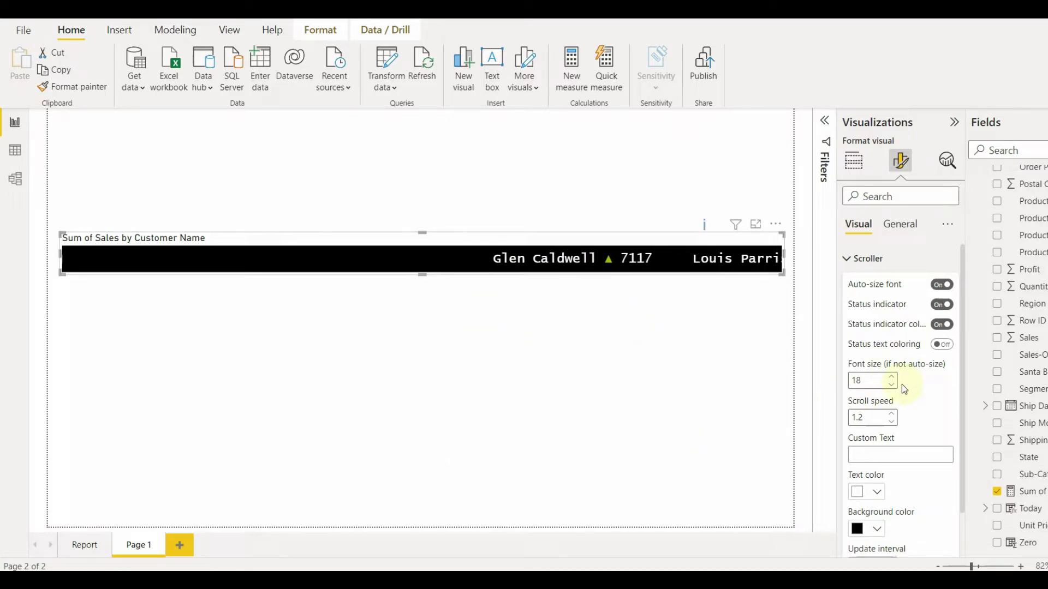
text(2)
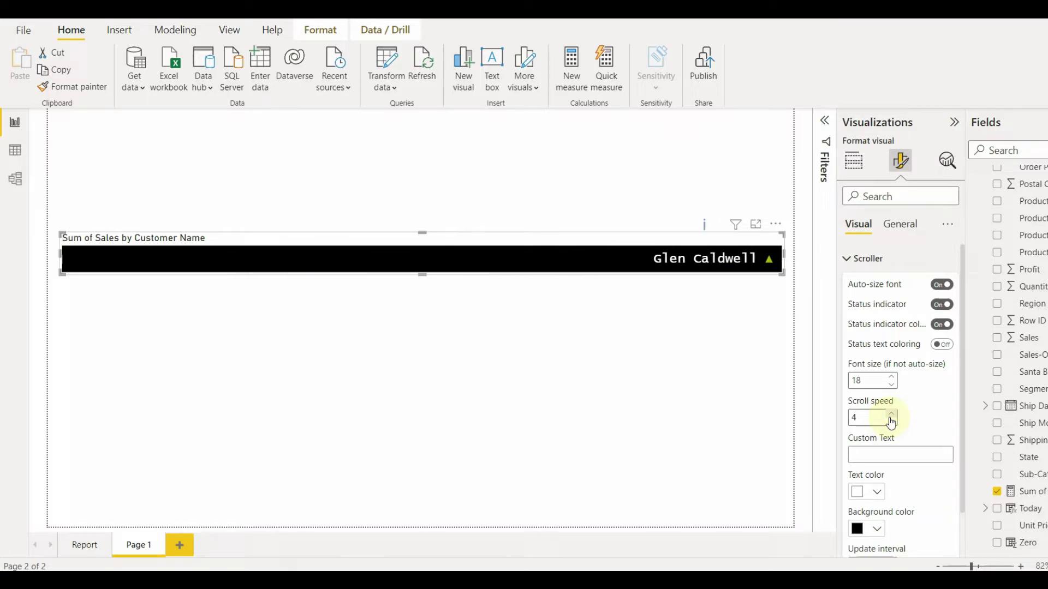
click(557, 492)
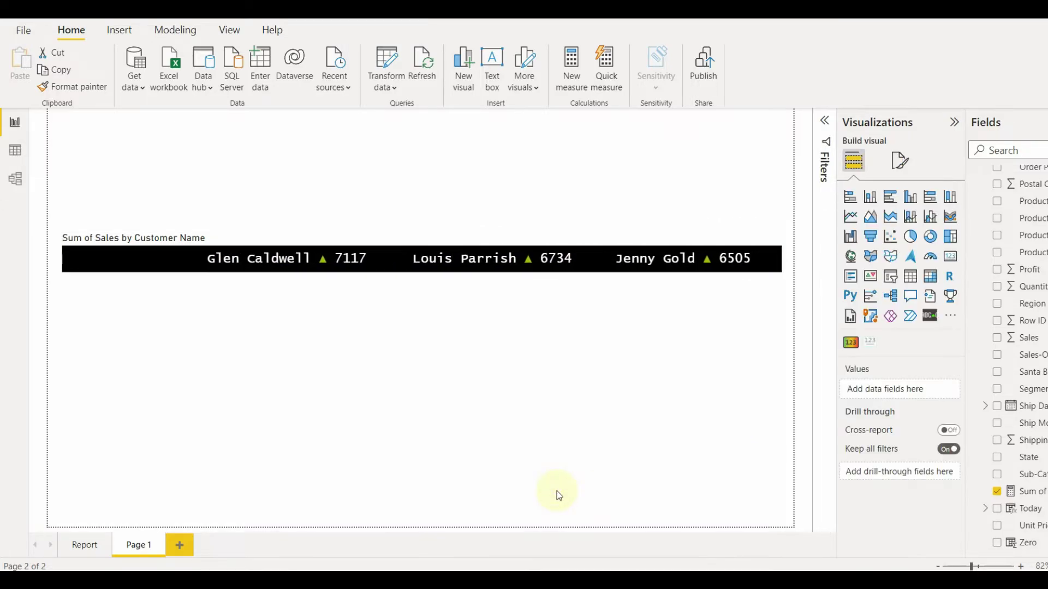
Step: Set the ticker's Scroller scroll speed to 2
click(777, 279)
click(902, 159)
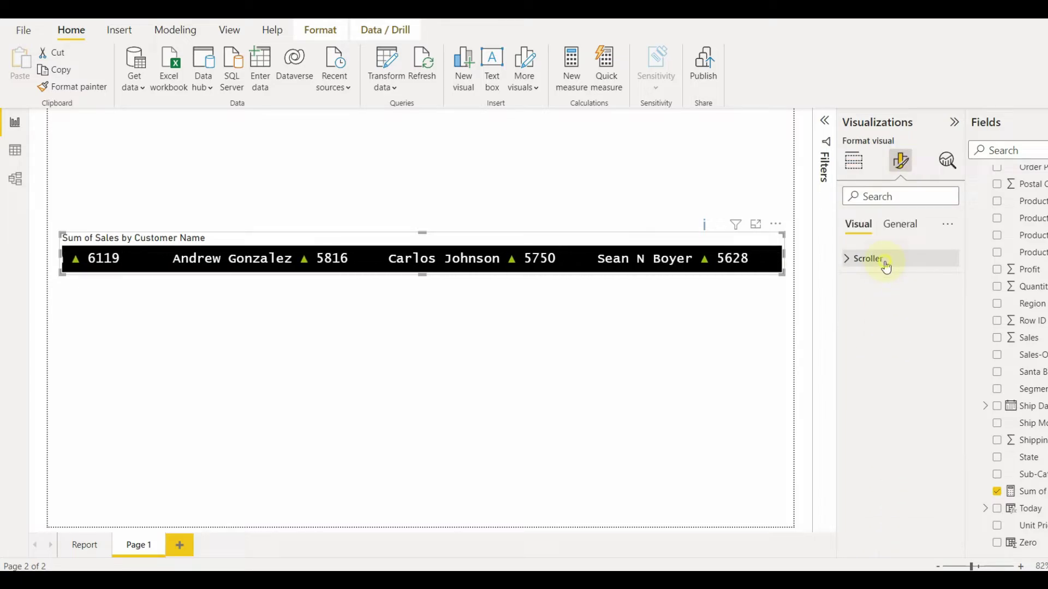
click(882, 259)
click(892, 422)
click(891, 422)
Step: Make the ticker text dark navy and its background white
scroll(911, 419, down, 1)
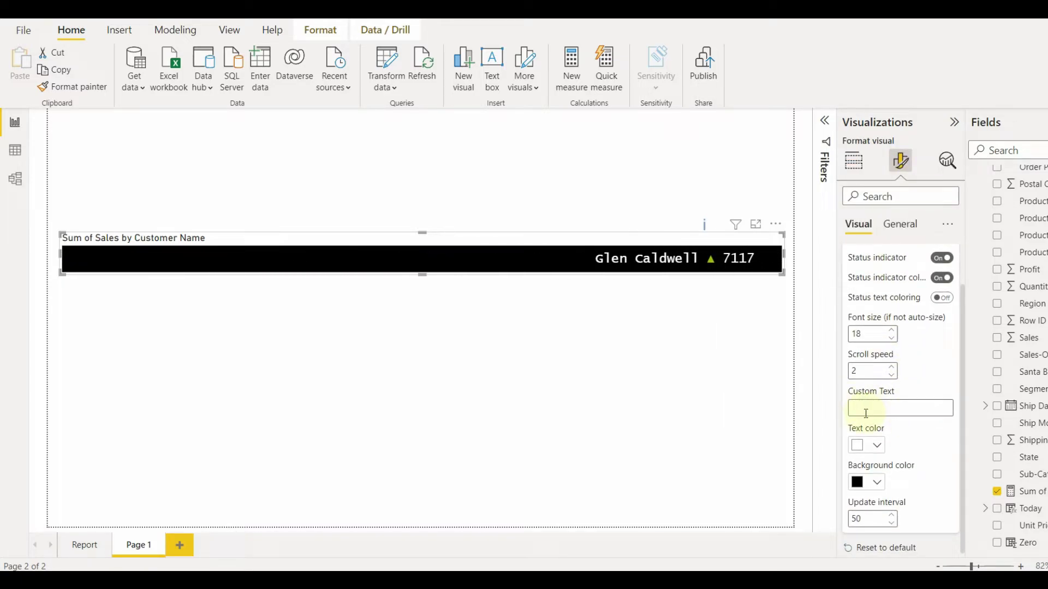
click(876, 442)
click(866, 416)
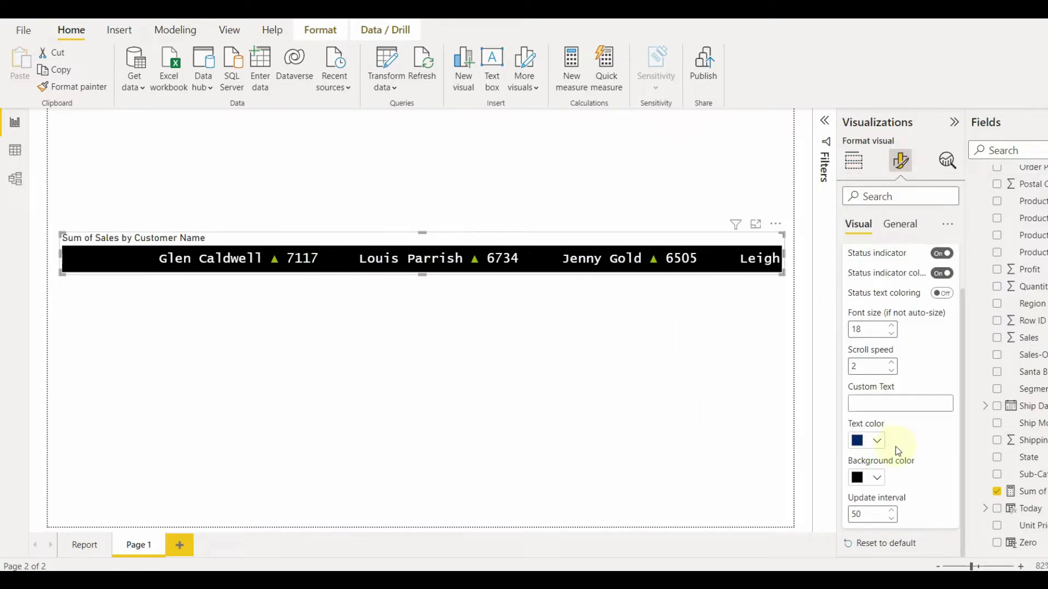
click(877, 442)
click(926, 417)
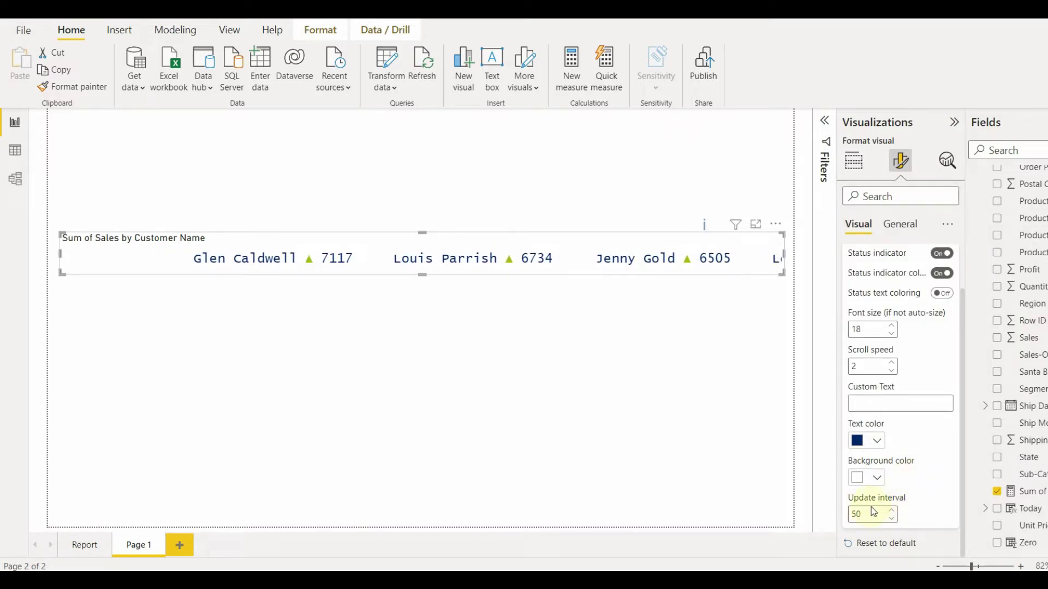
Step: Hide the ticker's title, trim its height, and drag it to the top of Page 1
click(901, 226)
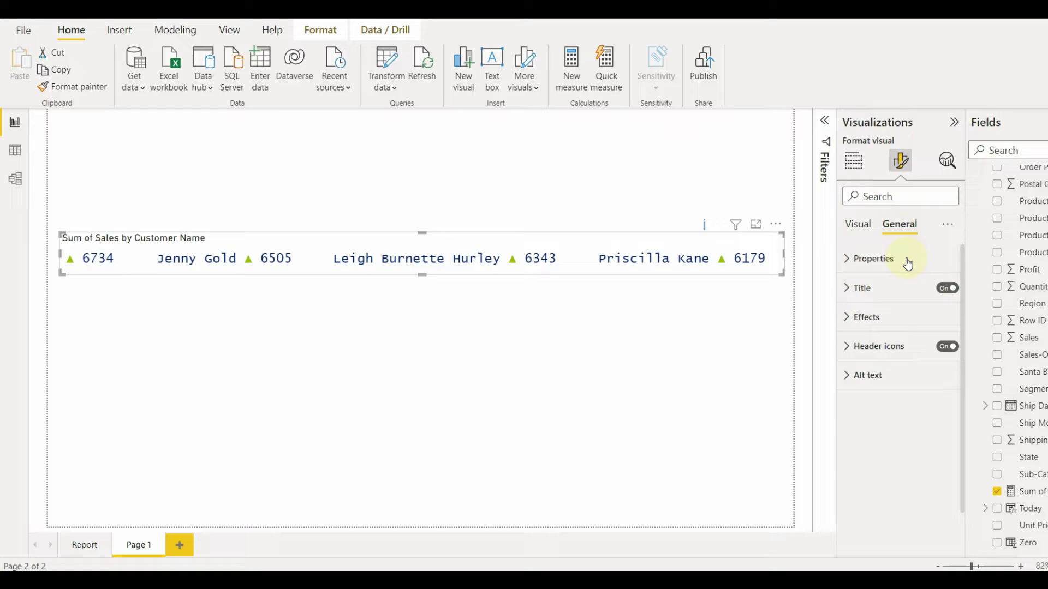
drag(60, 226, 255, 245)
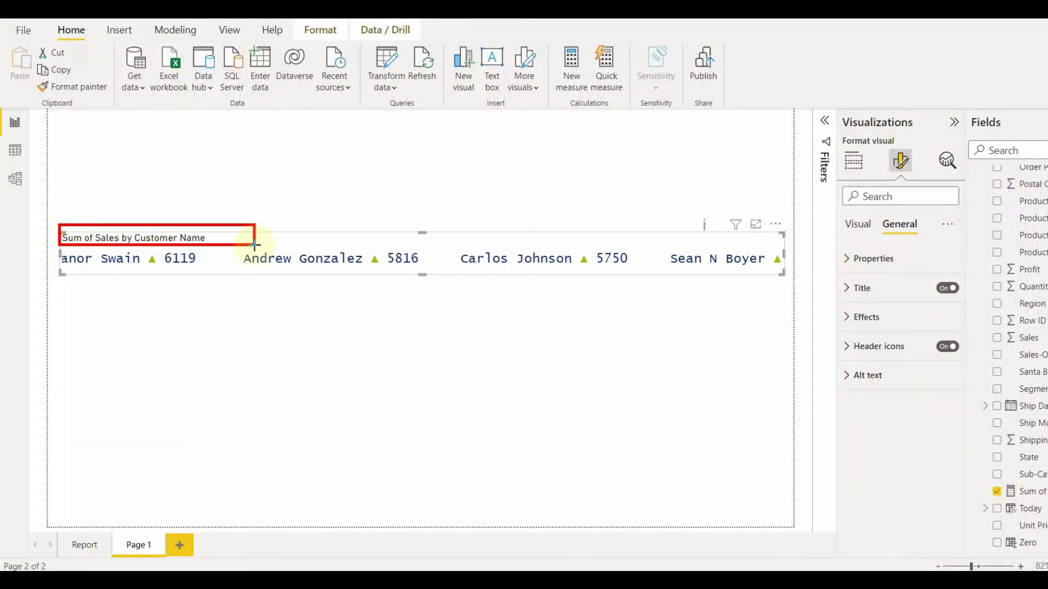
click(947, 288)
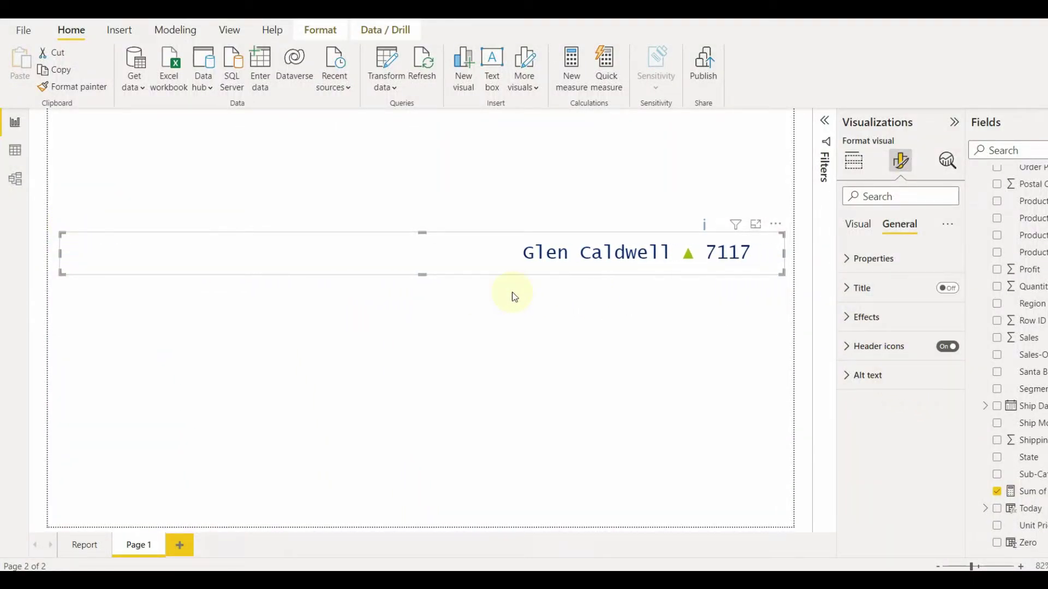
drag(428, 276, 428, 254)
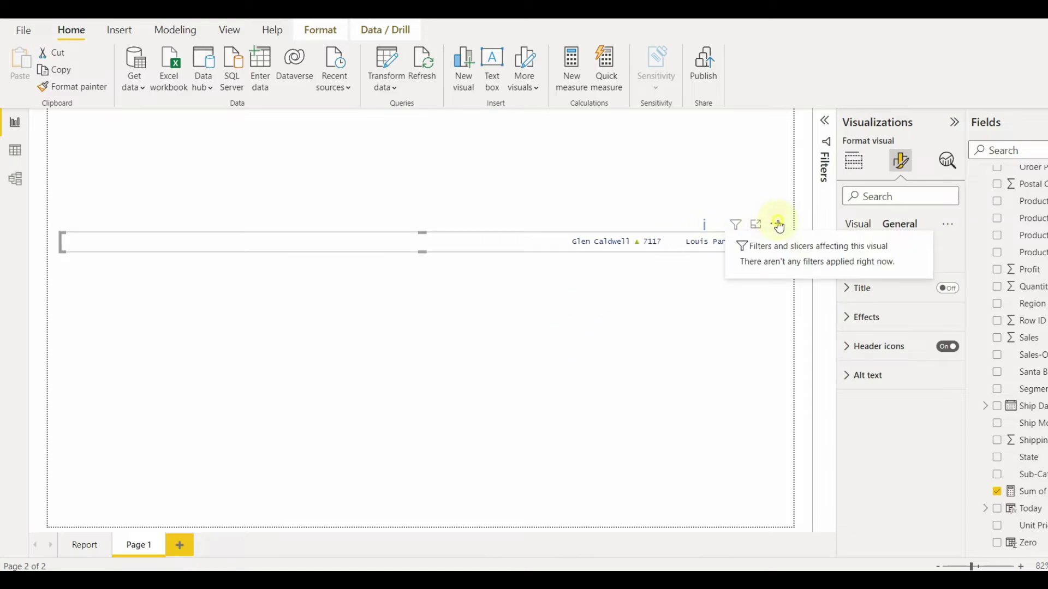
drag(778, 224, 784, 111)
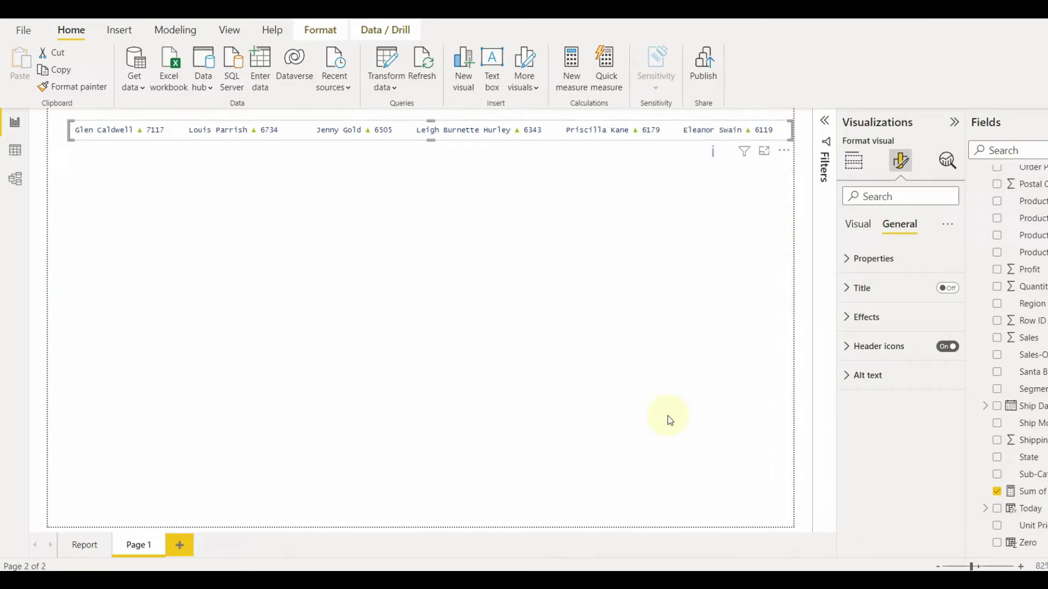
Step: Hide the ticker's header icons and turn on its visual border
click(947, 347)
click(890, 316)
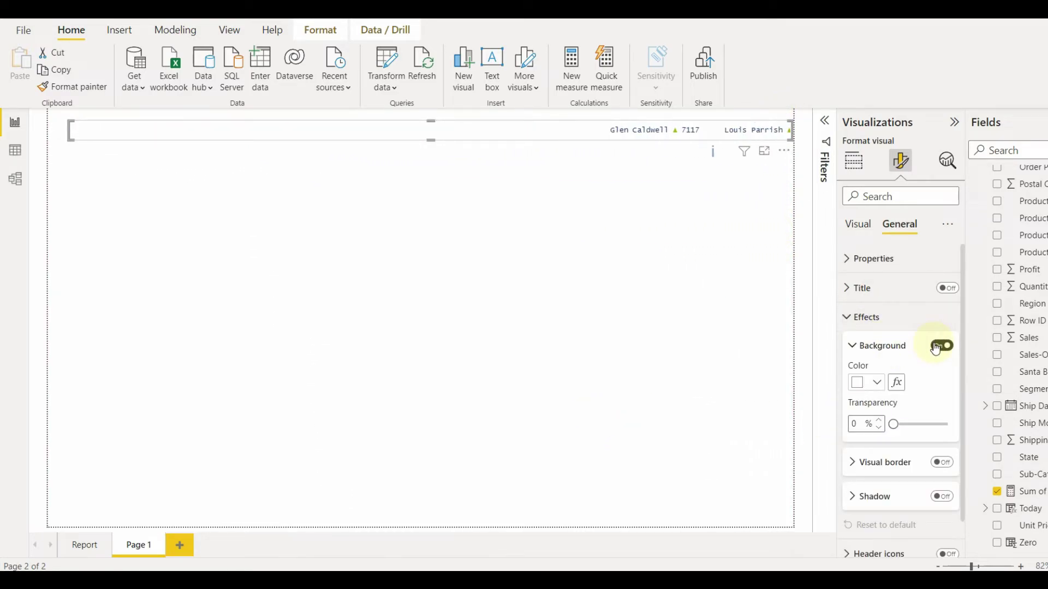
click(920, 347)
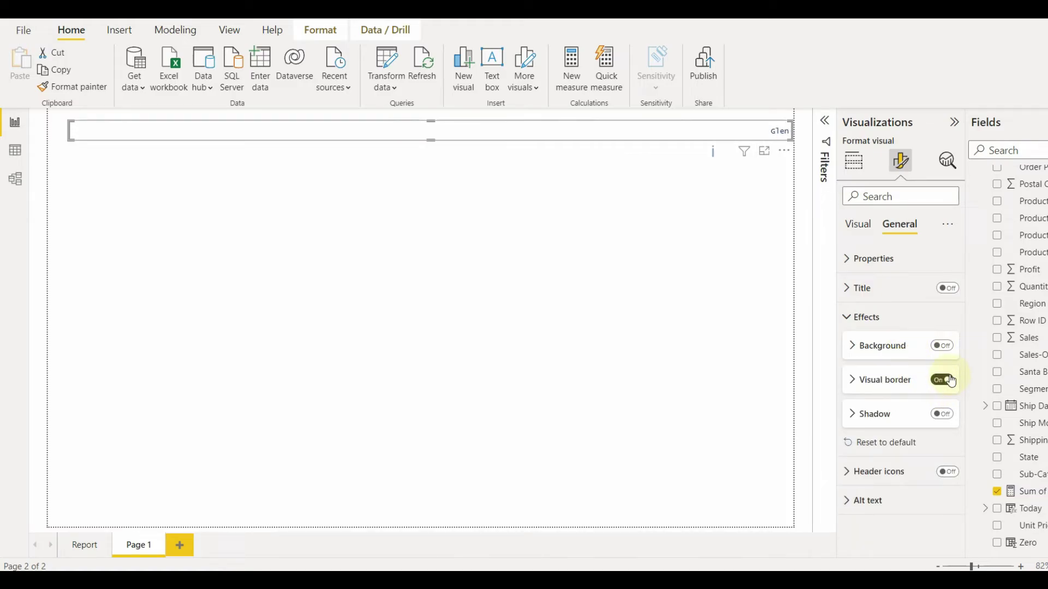
click(654, 345)
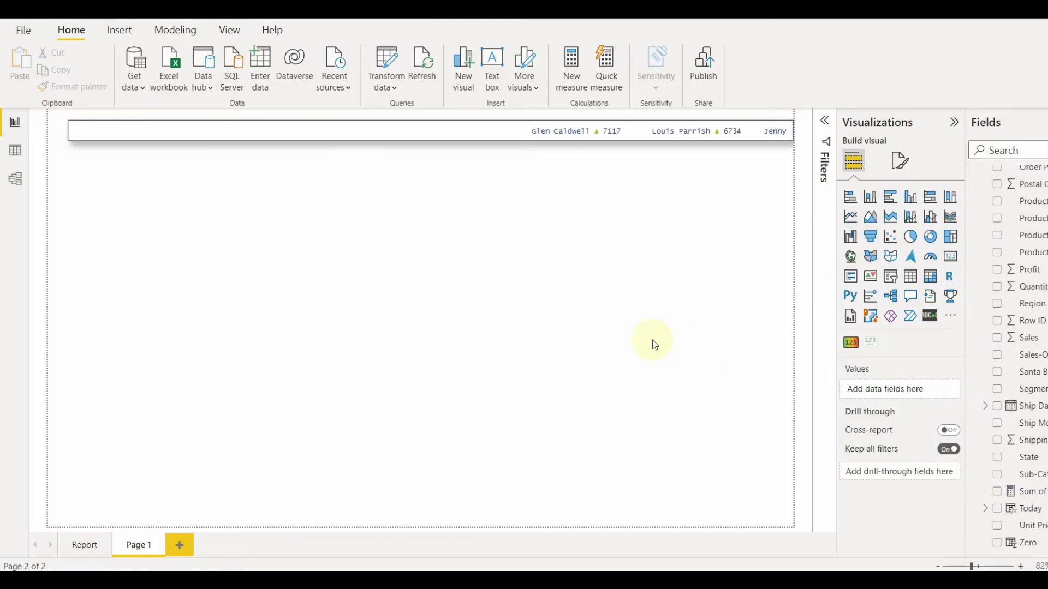
Step: Reselect the ticker and check its background settings under General effects
click(600, 135)
click(900, 160)
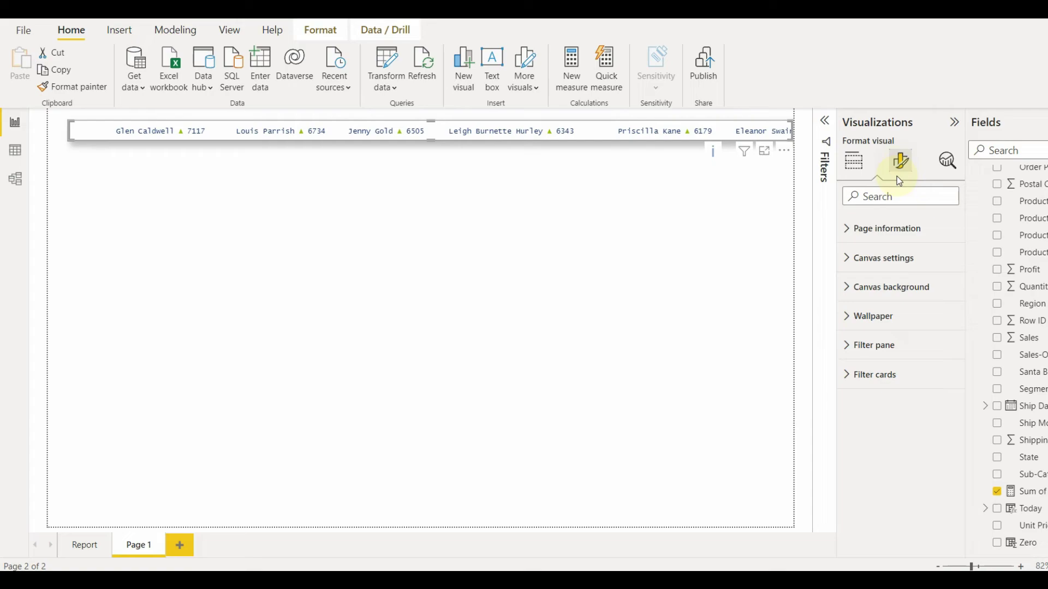
click(900, 224)
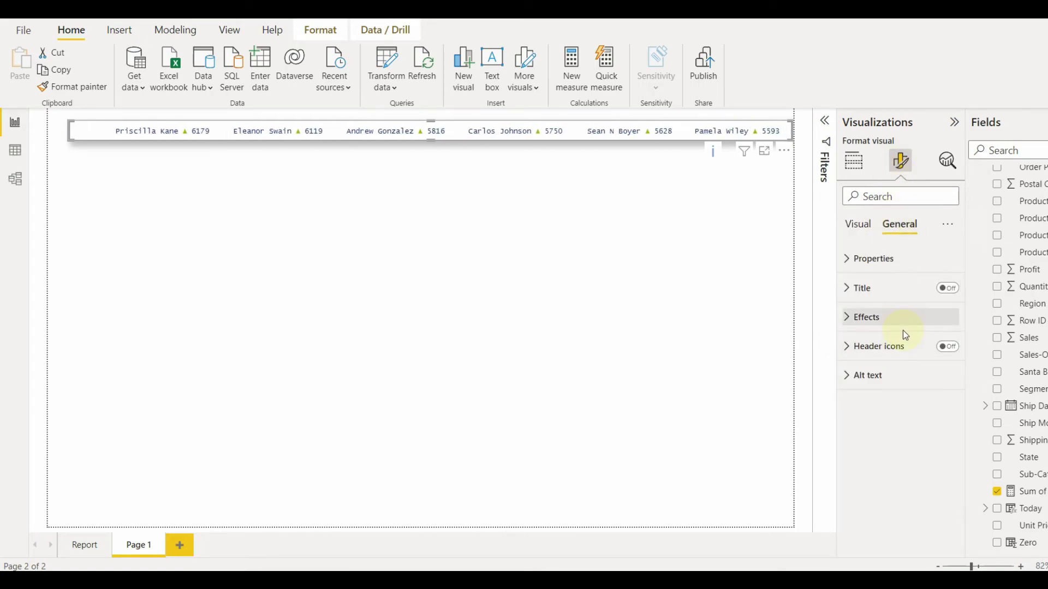
click(885, 320)
click(883, 346)
click(891, 303)
Step: Review the size, title and header icon options, then return to Scroller settings and deselect
click(886, 262)
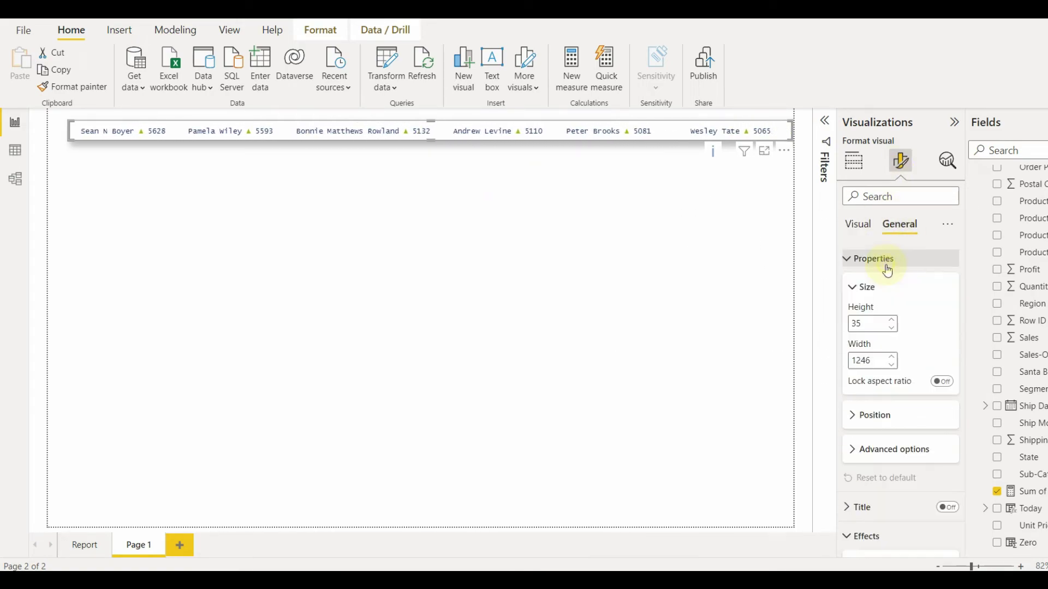
click(887, 267)
click(887, 288)
click(888, 288)
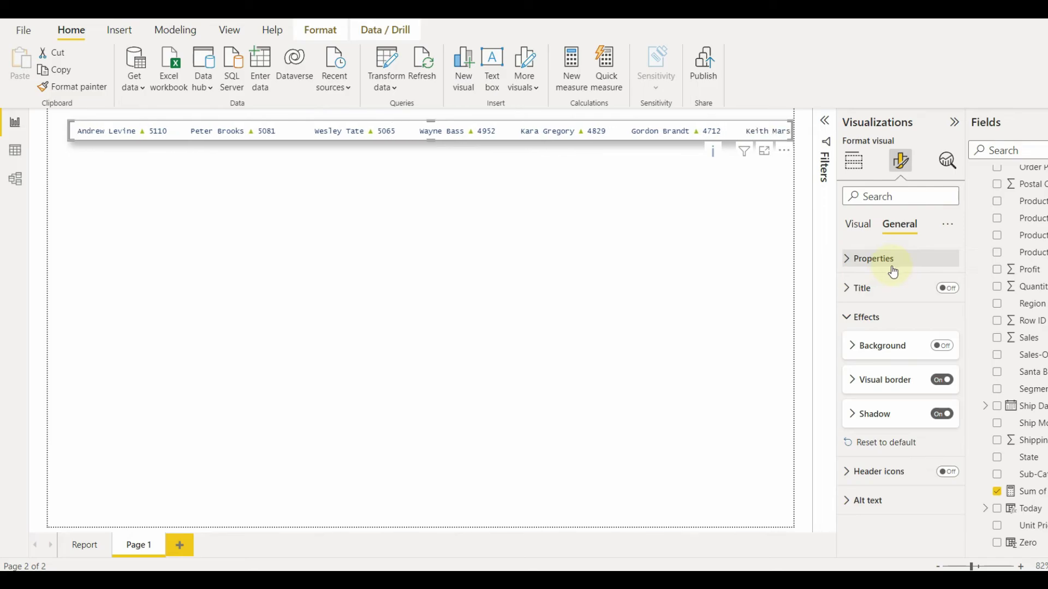
click(898, 473)
click(871, 318)
click(861, 346)
click(861, 224)
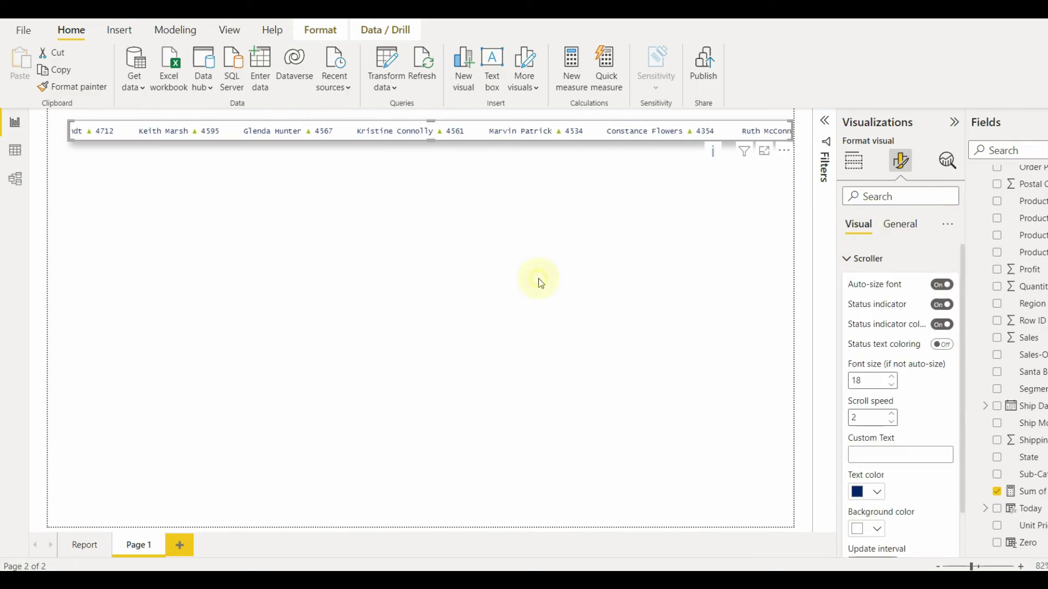